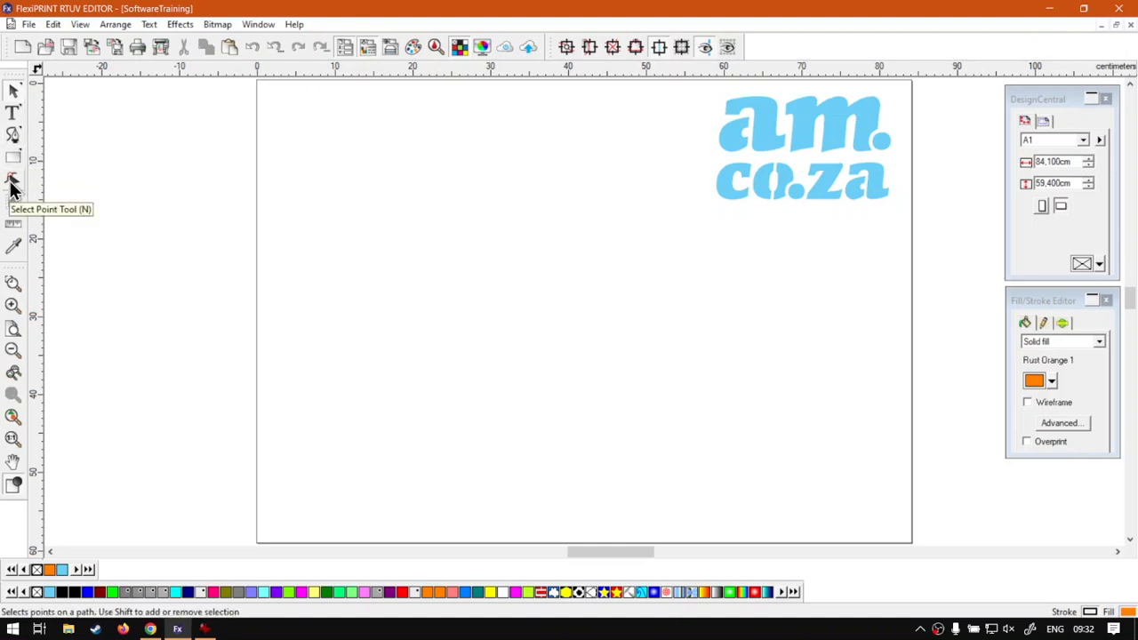
# - Draw an open, black-outlined S-like path of four points with the Bezier pen, using long handles for sweeping curves in the page centre
pyautogui.click(13, 136)
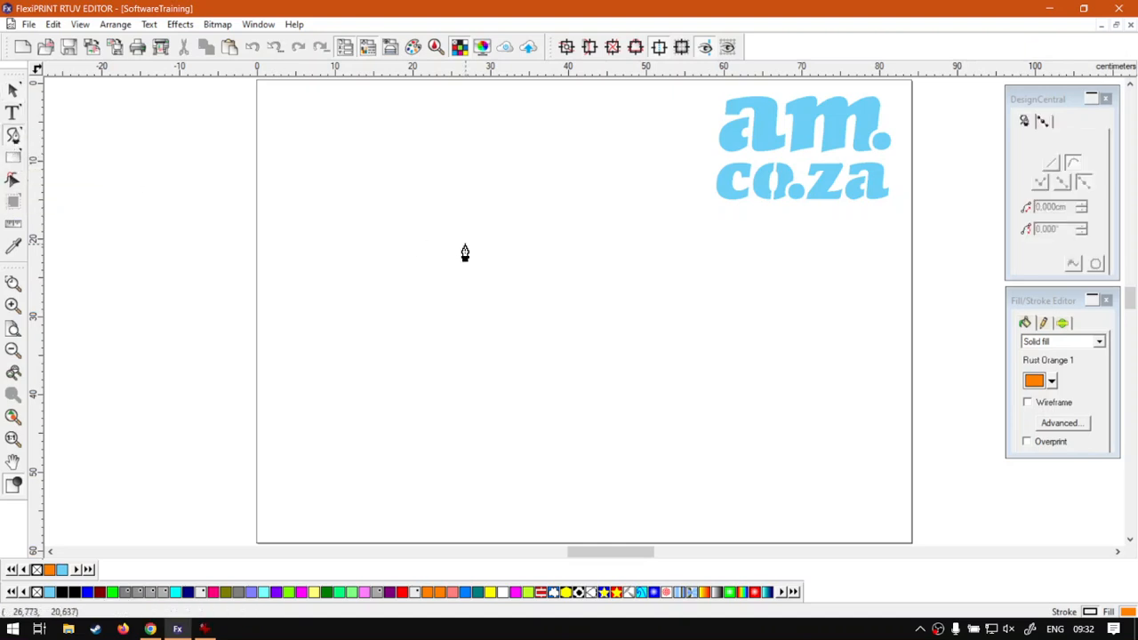
pyautogui.click(356, 231)
pyautogui.moveTo(657, 234)
pyautogui.mouseDown()
pyautogui.moveTo(701, 325)
pyautogui.moveTo(717, 401)
pyautogui.moveTo(713, 386)
pyautogui.moveTo(844, 393)
pyautogui.moveTo(871, 429)
pyautogui.mouseUp()
pyautogui.moveTo(444, 436); pyautogui.dragTo(429, 331)
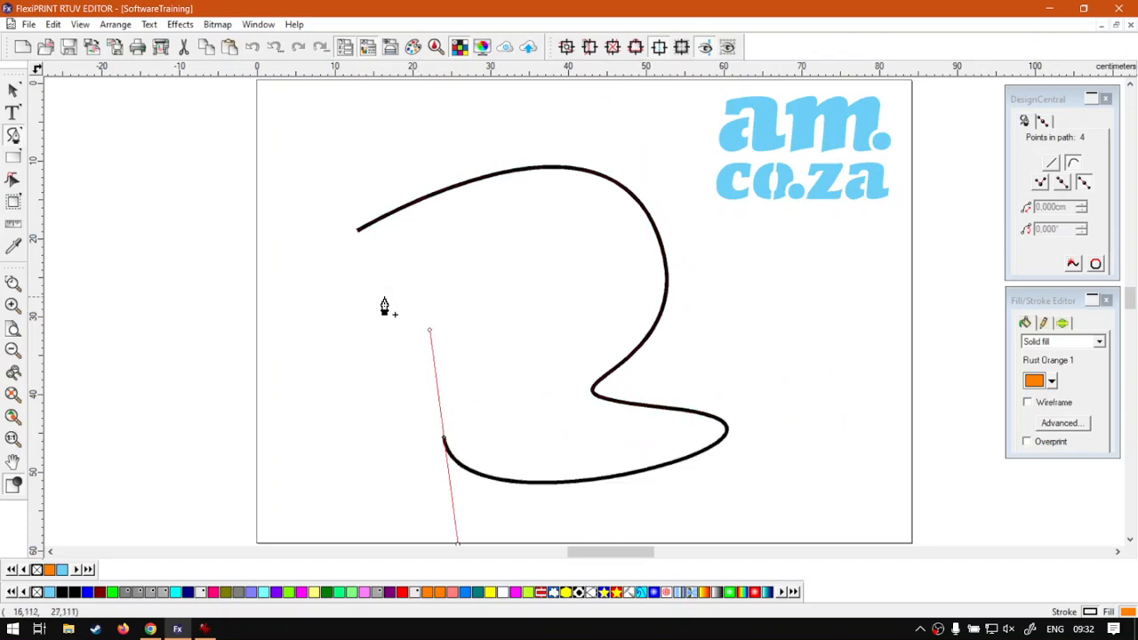
pyautogui.click(357, 234)
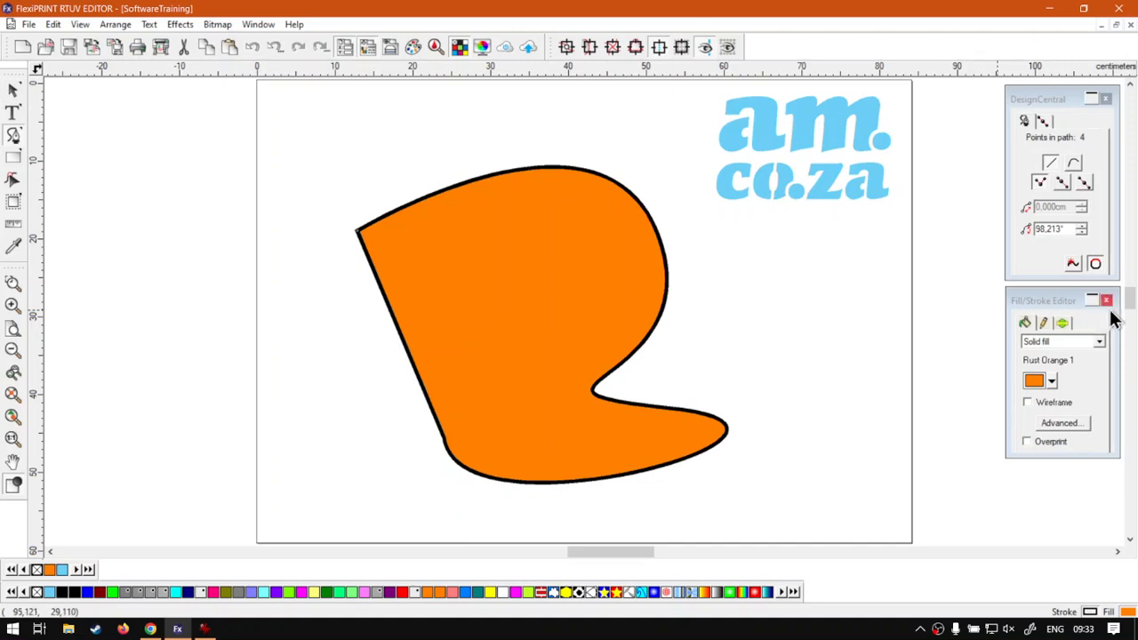
pyautogui.click(1096, 264)
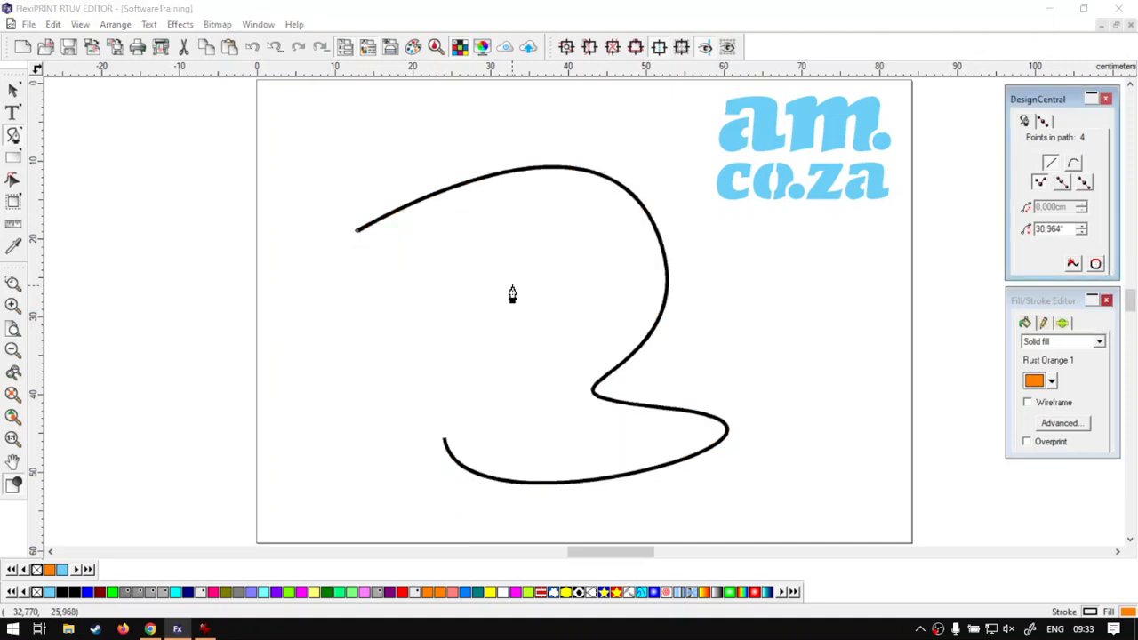
pyautogui.click(360, 248)
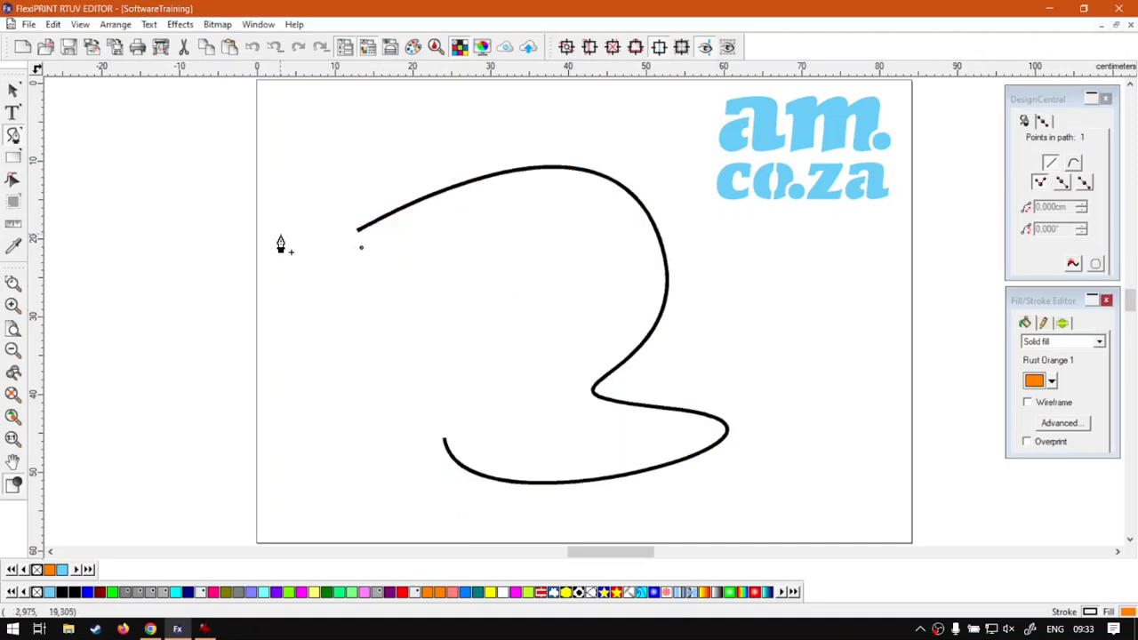
pyautogui.click(13, 90)
pyautogui.click(444, 440)
pyautogui.hotkey('ctrl', 'z')
pyautogui.hotkey('ctrl', 'z')
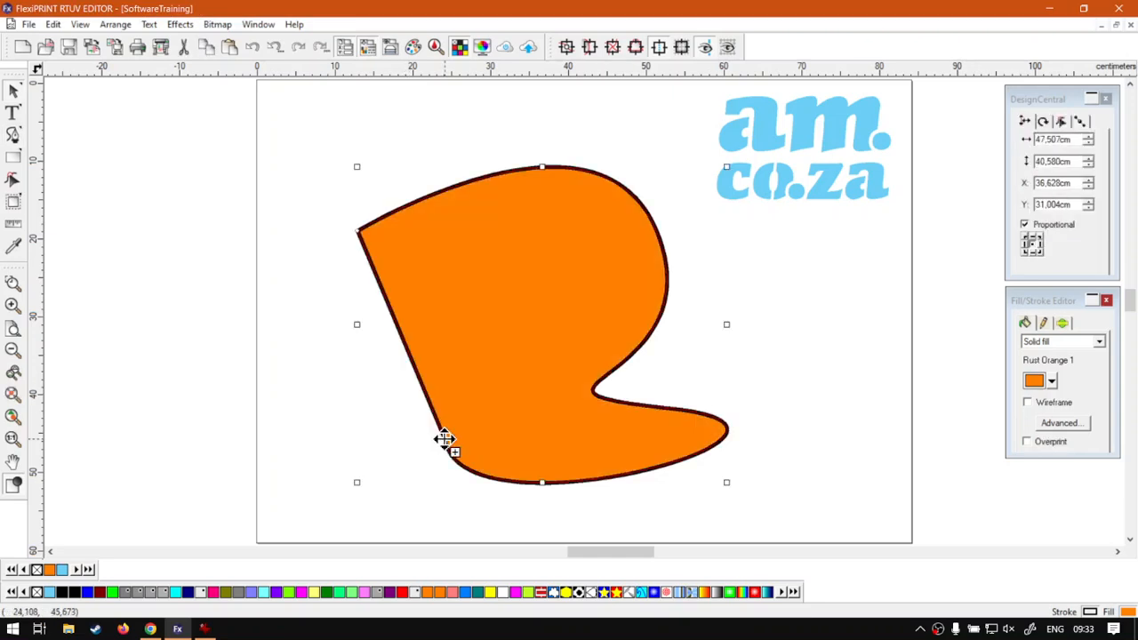
pyautogui.hotkey('ctrl', 'z')
# - Continue the path from its lower end with a straight segment that stops just below the starting point, leaving the path open
pyautogui.click(14, 134)
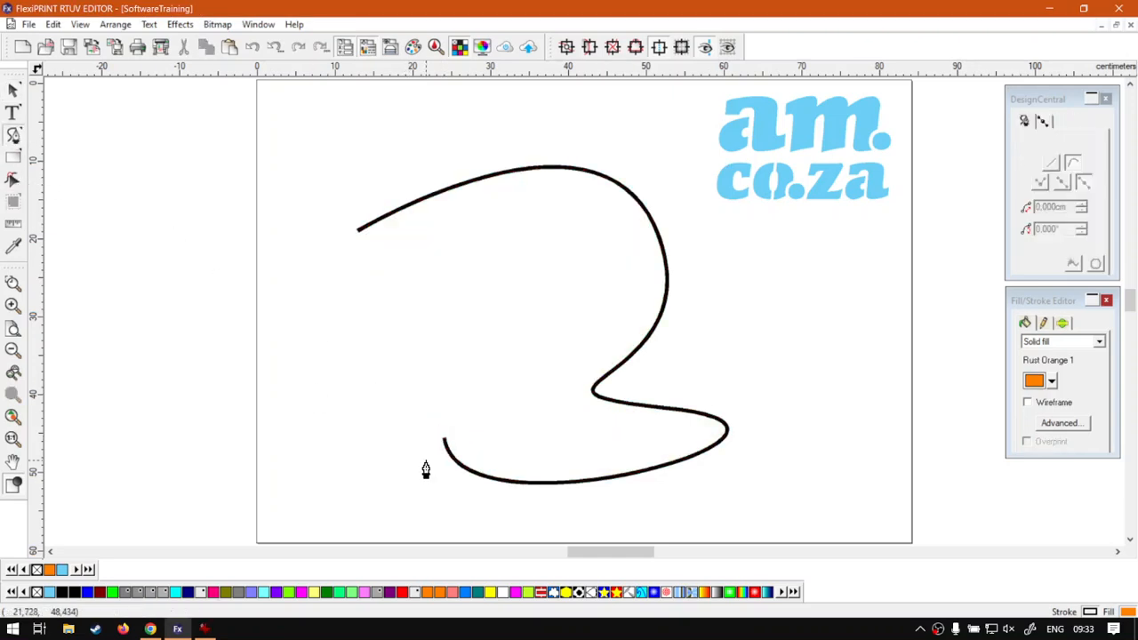
pyautogui.click(444, 446)
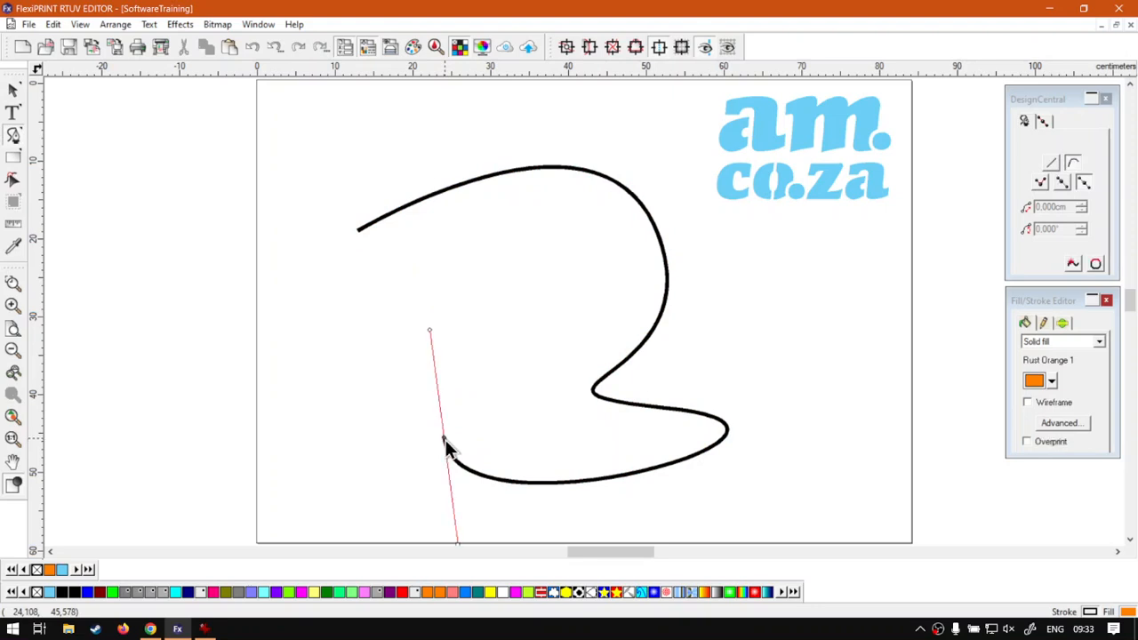
pyautogui.click(362, 253)
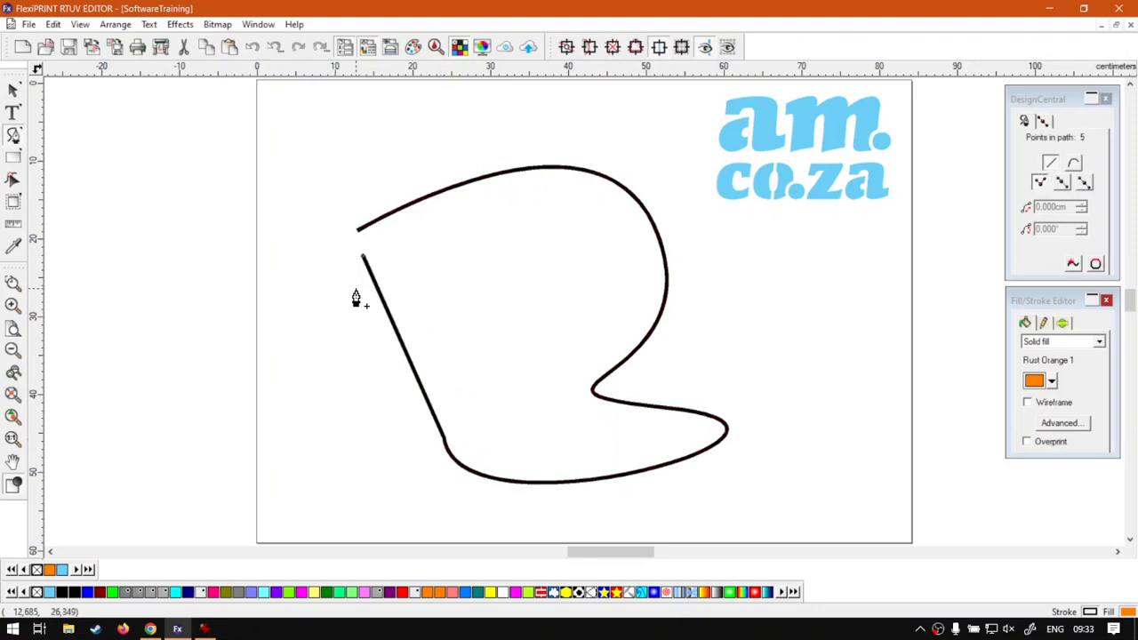
pyautogui.click(13, 90)
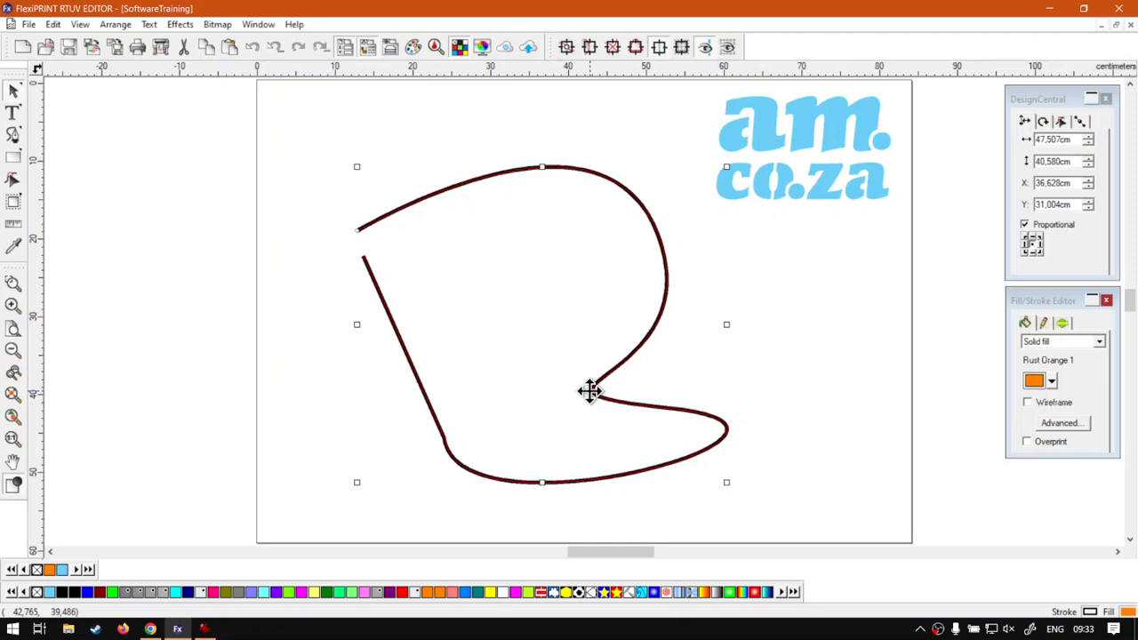
# - Show the path's editable points and shift the straight segment's upper end point slightly downward
pyautogui.click(13, 184)
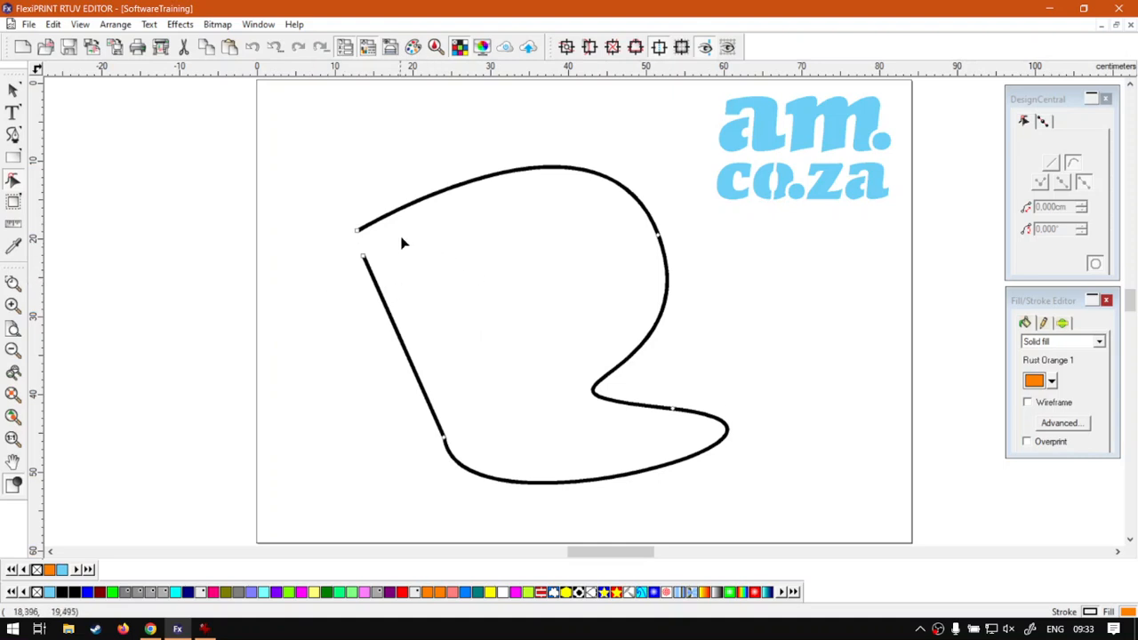
pyautogui.click(361, 257)
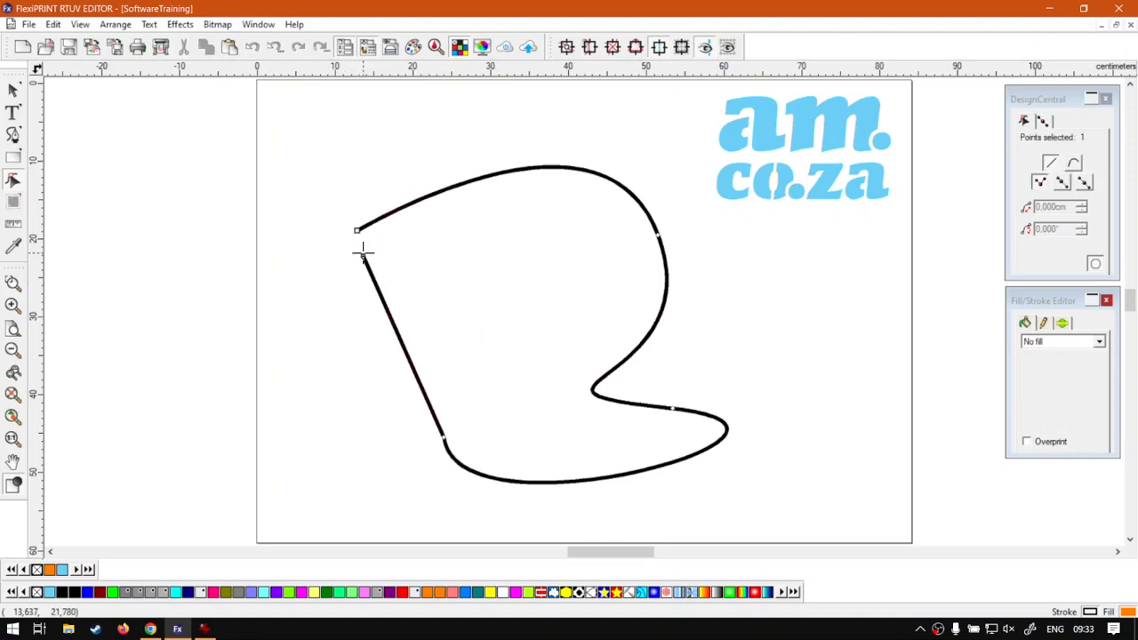
pyautogui.moveTo(362, 256)
pyautogui.mouseDown()
pyautogui.moveTo(398, 248)
pyautogui.moveTo(373, 238)
pyautogui.moveTo(363, 256)
pyautogui.moveTo(475, 231)
pyautogui.moveTo(297, 307)
pyautogui.moveTo(343, 262)
pyautogui.moveTo(361, 260)
pyautogui.mouseUp()
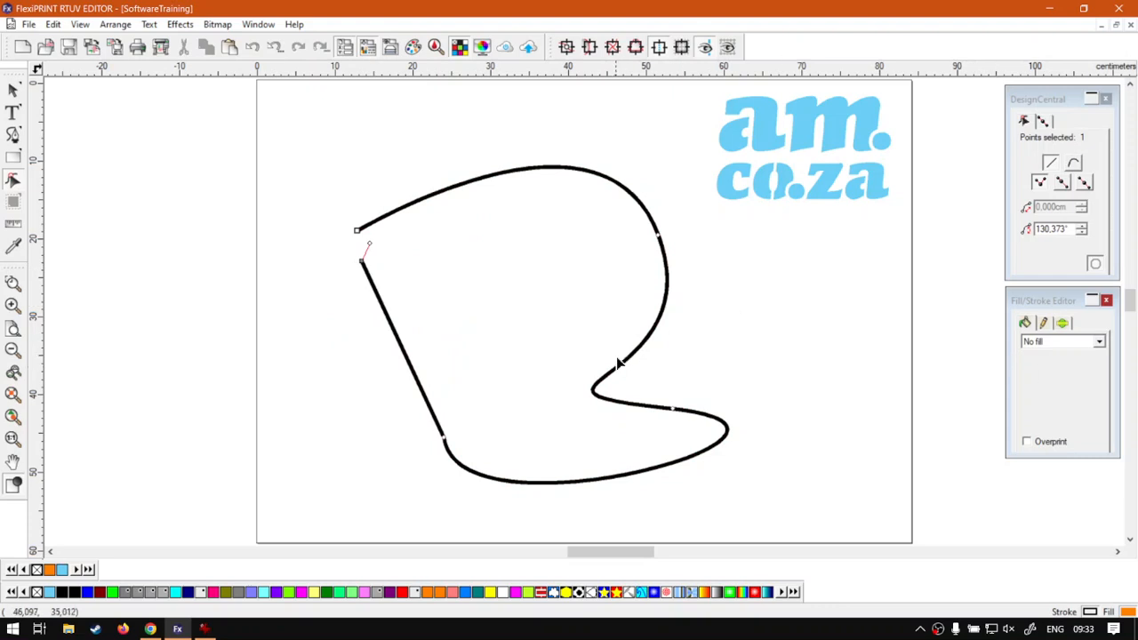
# - Select the curve point at the upper right of the path and swing its handles around to form a loop
pyautogui.click(656, 235)
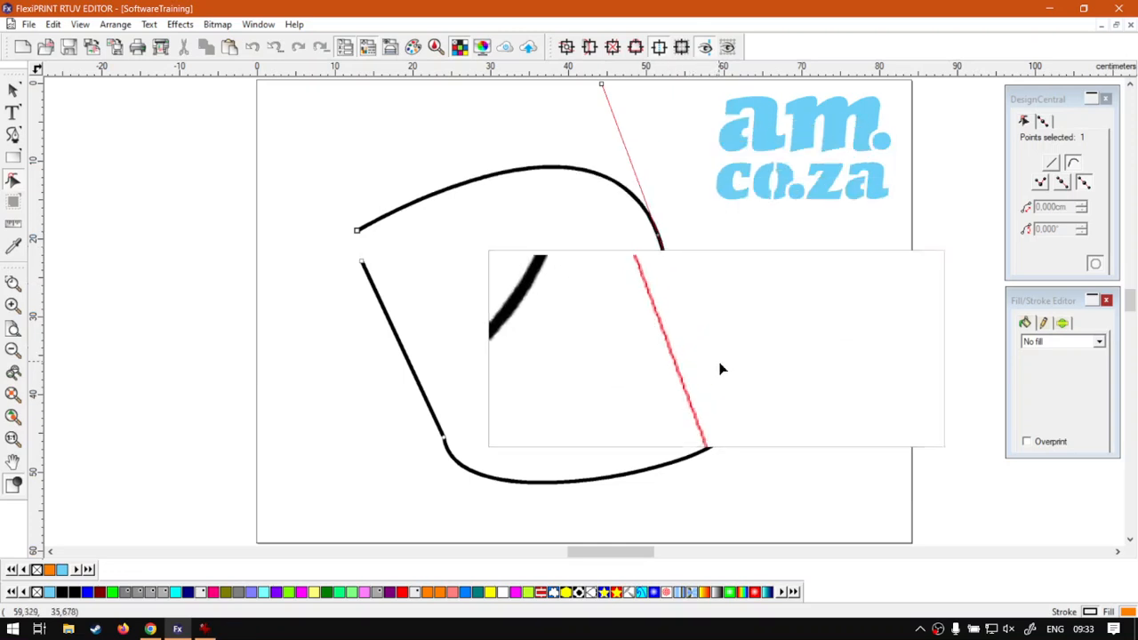
pyautogui.moveTo(713, 387); pyautogui.dragTo(626, 142)
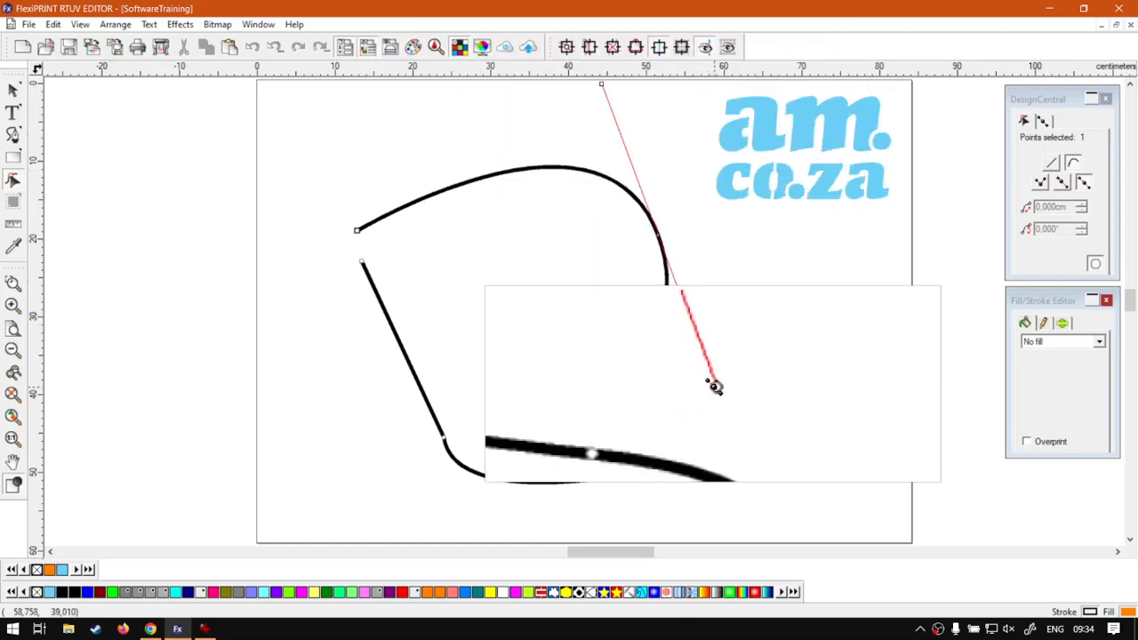
pyautogui.moveTo(714, 388); pyautogui.dragTo(548, 103)
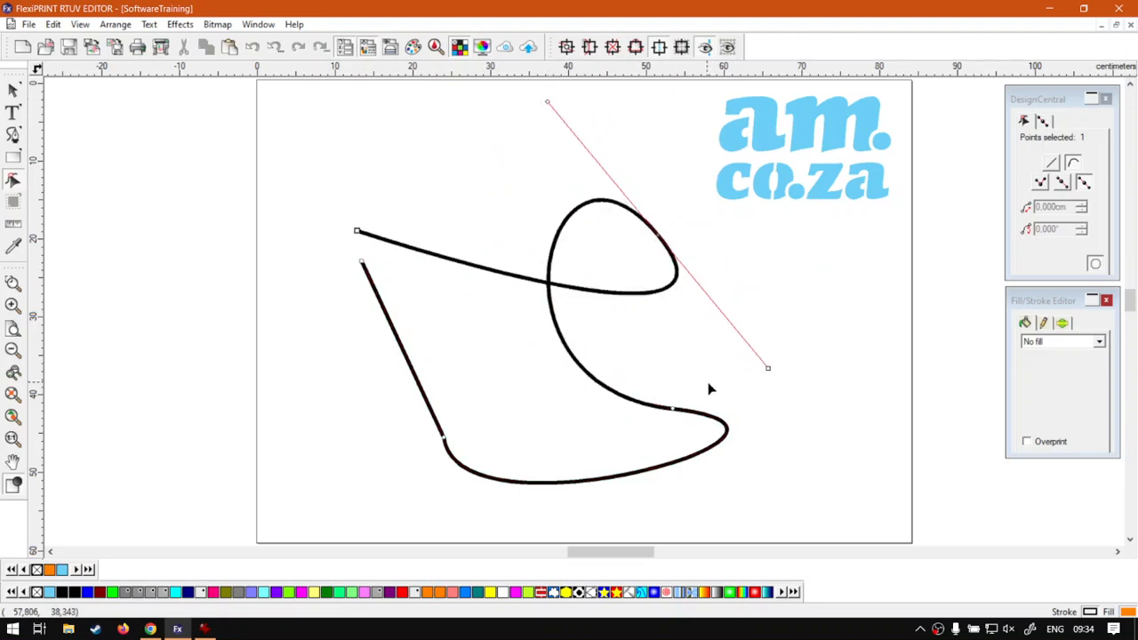
# - Move the path's lower-right curve point up and to the right, and swing its outgoing handle round to the opposite side
pyautogui.click(674, 406)
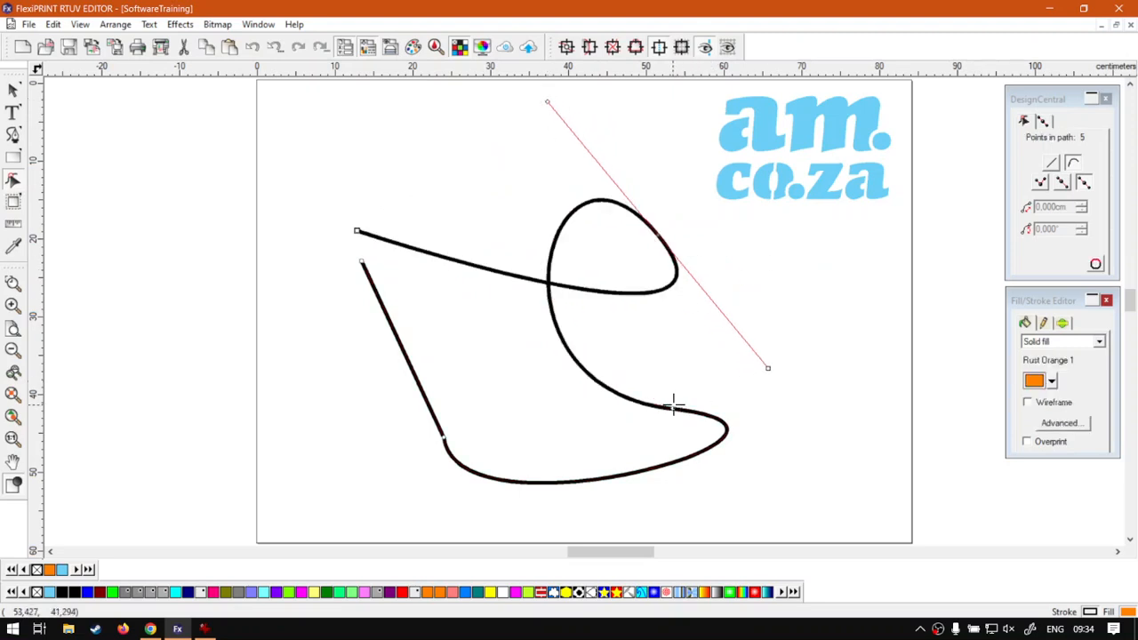
pyautogui.click(675, 409)
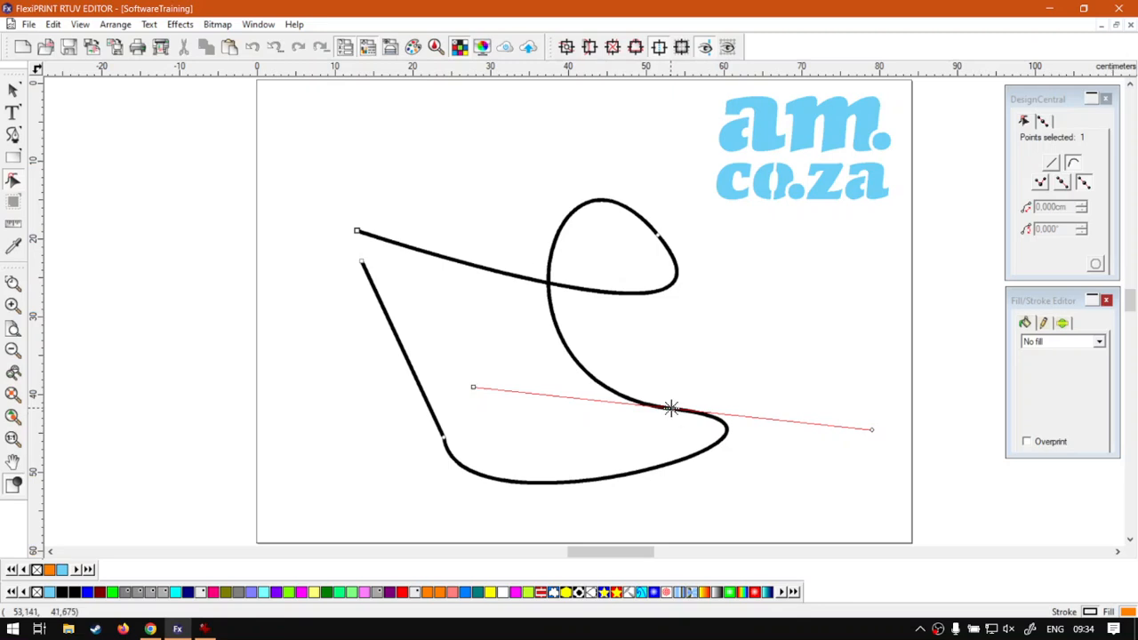
pyautogui.moveTo(671, 408); pyautogui.dragTo(728, 362)
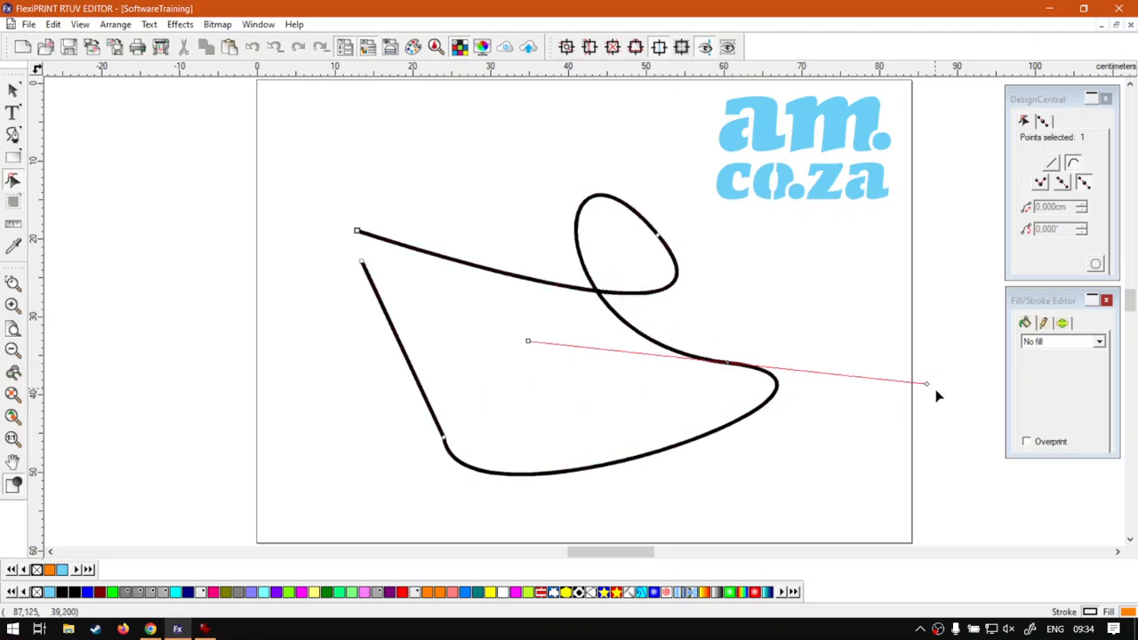
pyautogui.moveTo(924, 383); pyautogui.dragTo(478, 398)
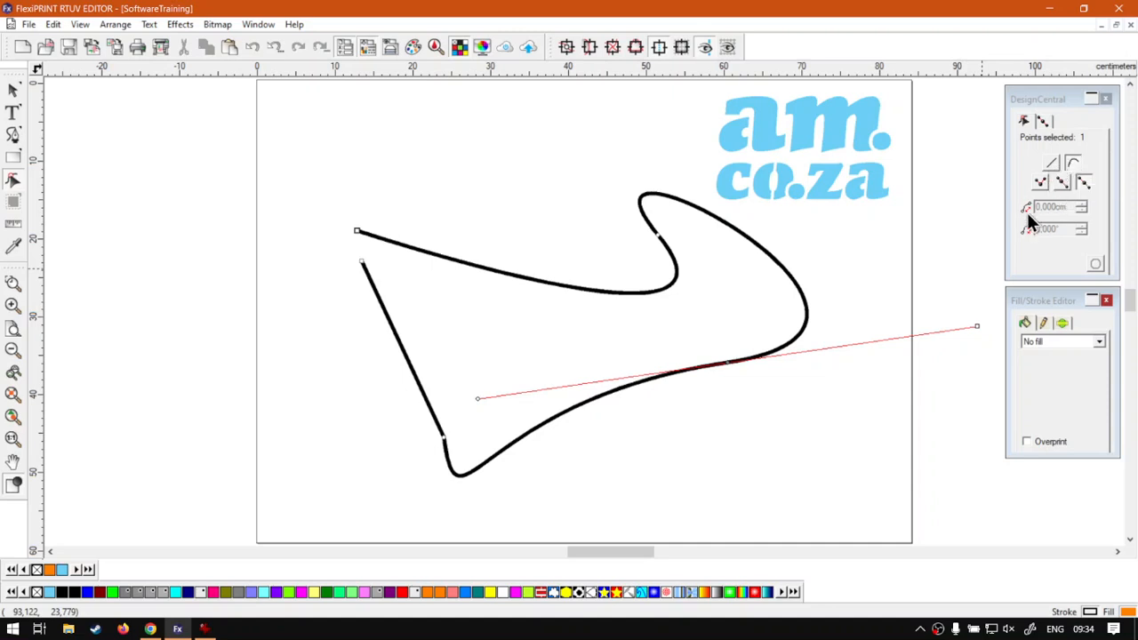
# - Try turning the segment between the two right-hand points into a straight line, and restore it to a curve
pyautogui.click(1060, 178)
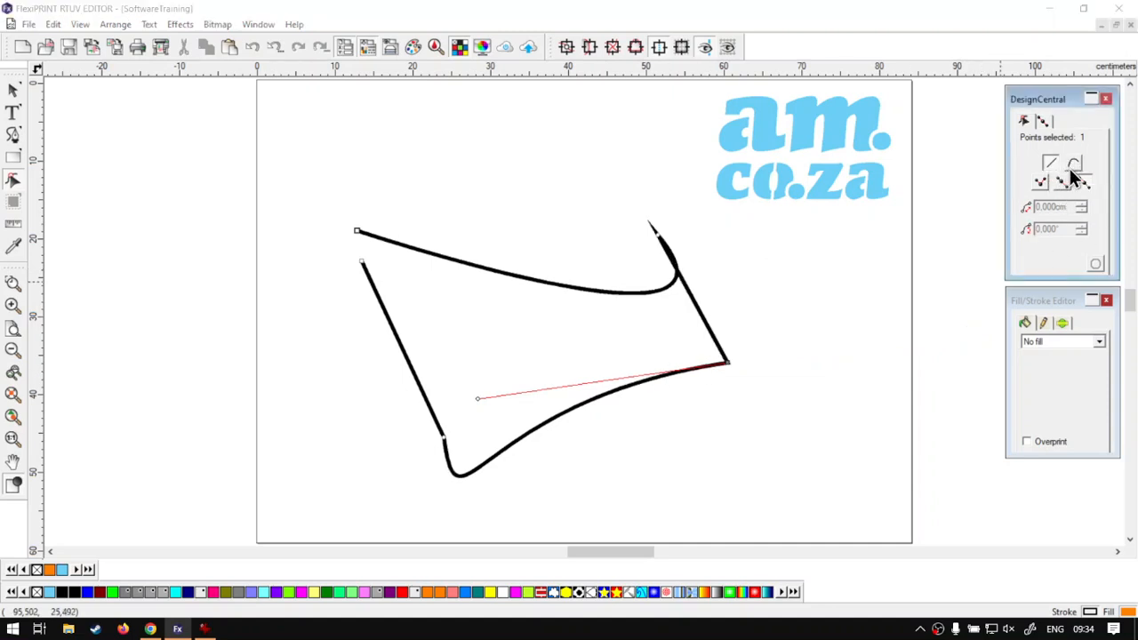
pyautogui.click(1074, 166)
pyautogui.click(768, 302)
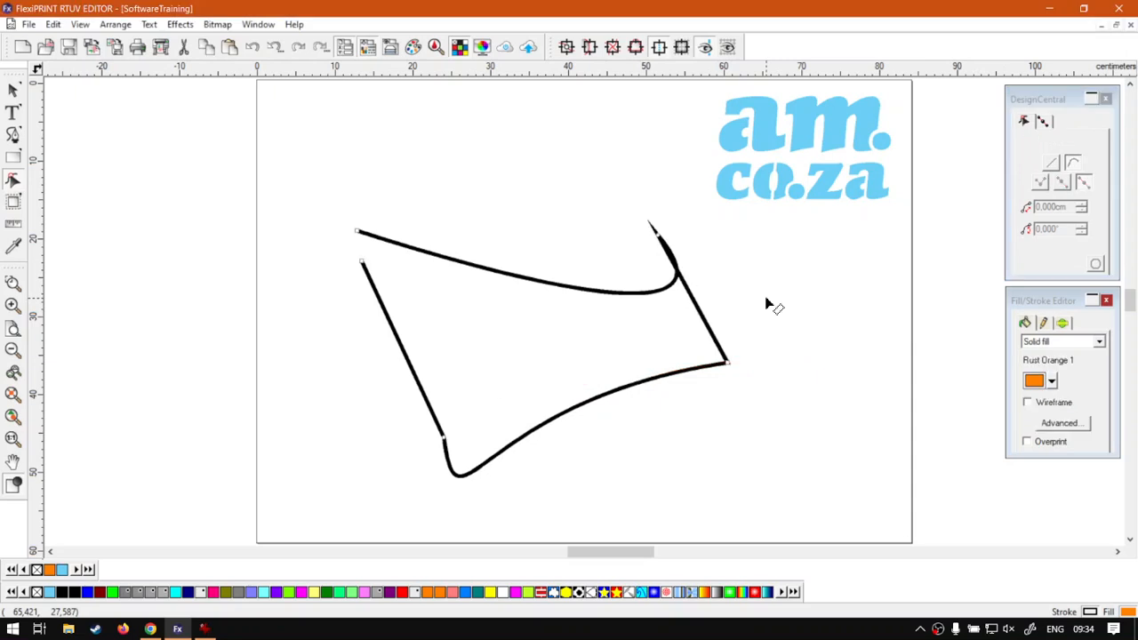
pyautogui.click(726, 364)
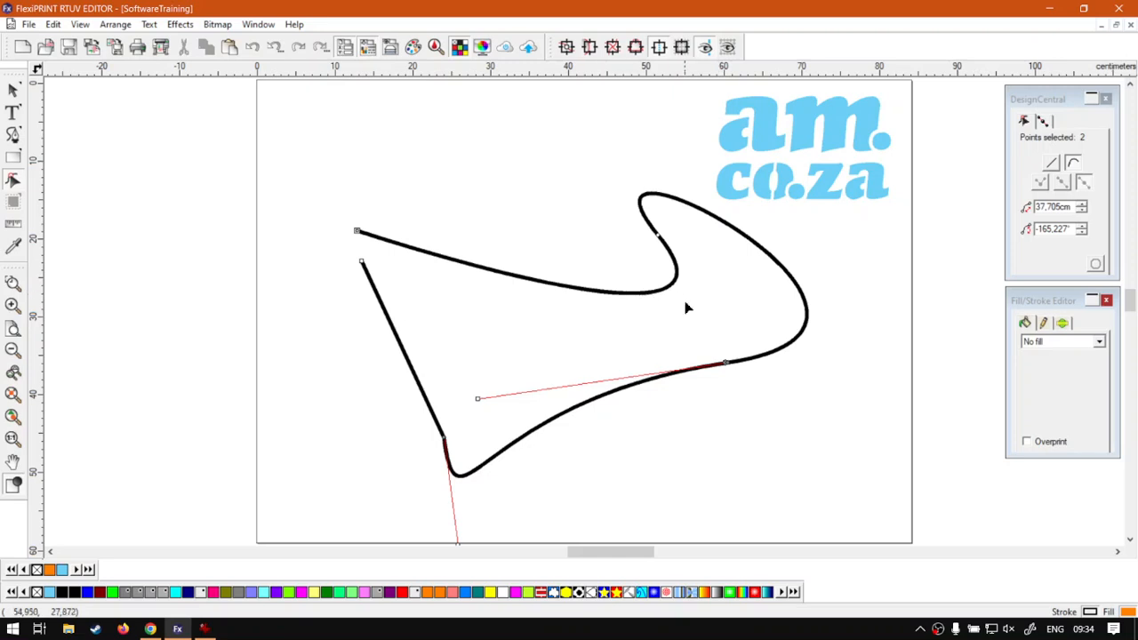
# - Make the upper-right point a corner point and move only its incoming handle up-left to flatten the top curve
pyautogui.click(656, 232)
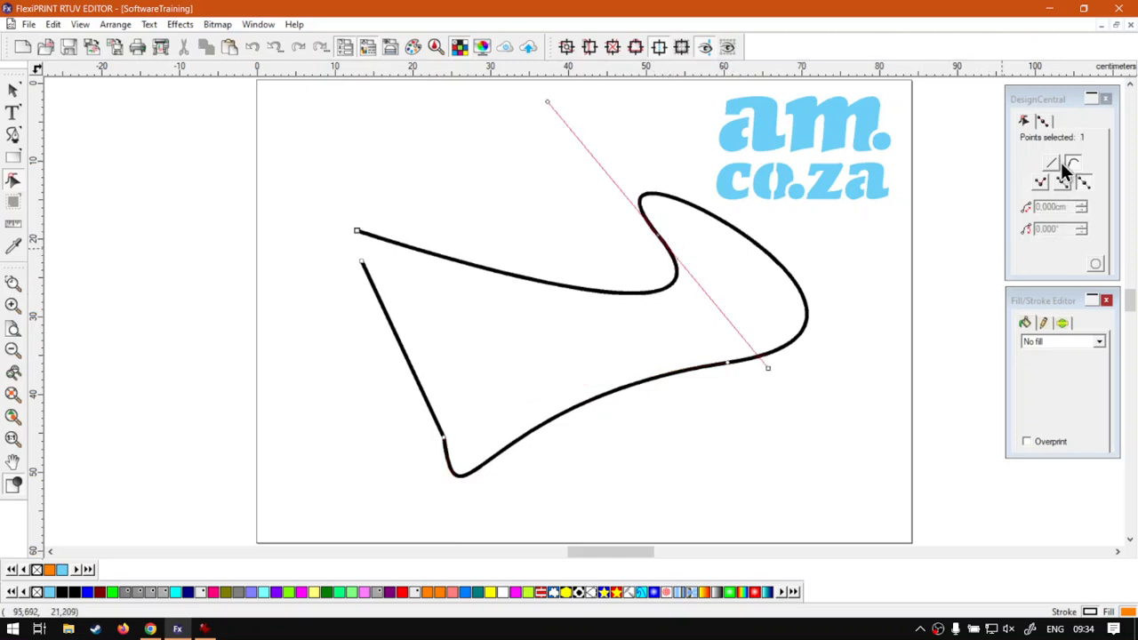
pyautogui.click(1025, 118)
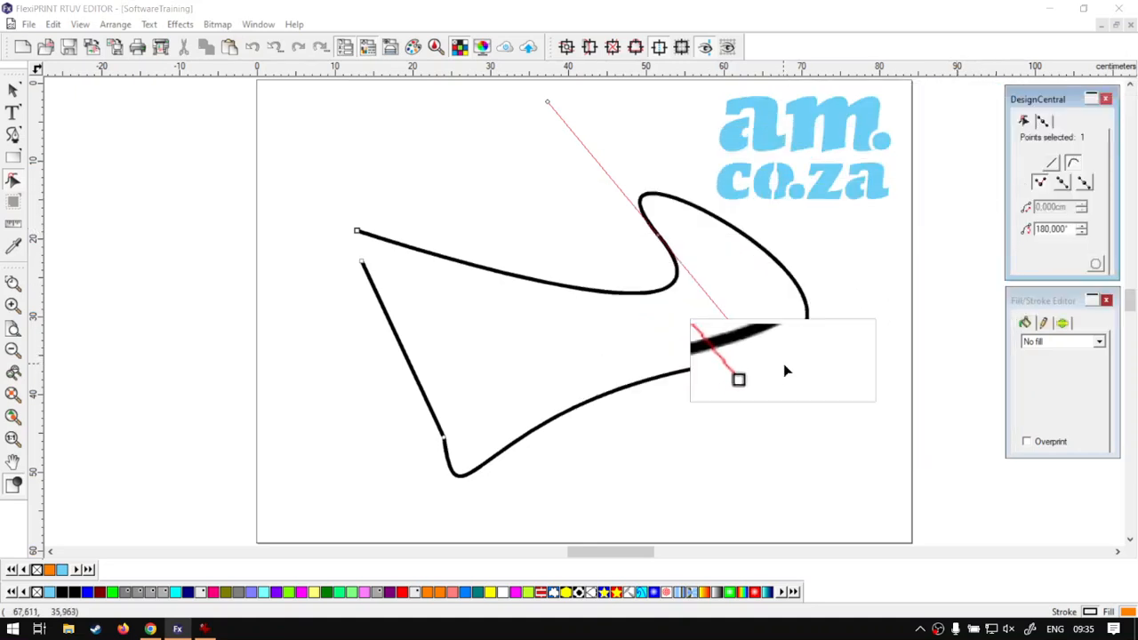
pyautogui.moveTo(769, 361); pyautogui.dragTo(520, 196)
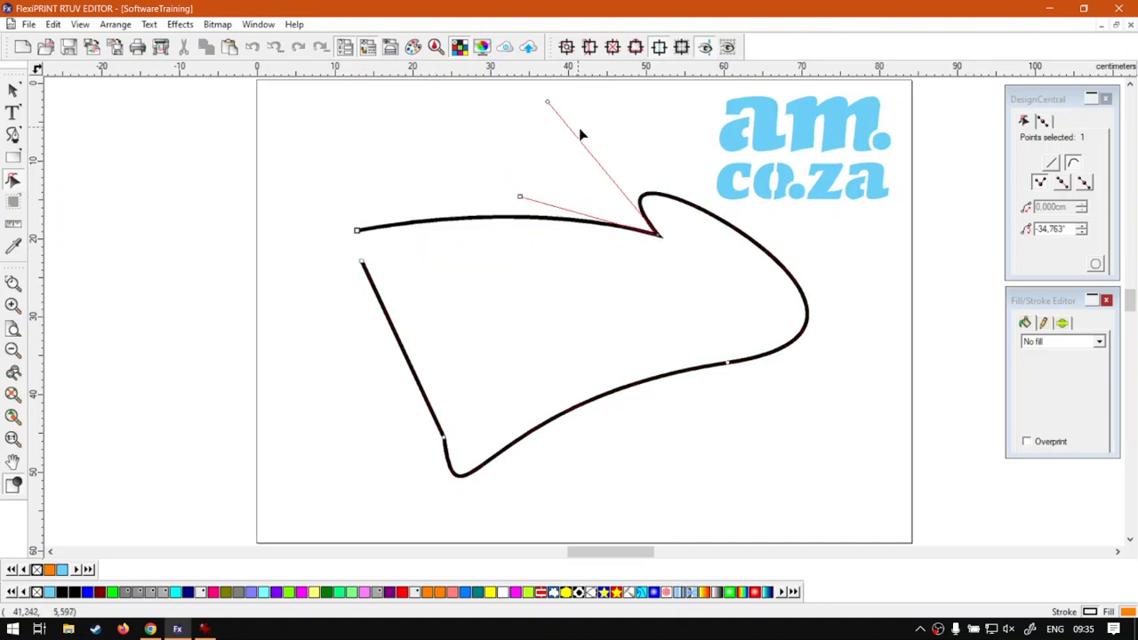
pyautogui.moveTo(520, 193)
pyautogui.mouseDown()
pyautogui.moveTo(737, 218)
pyautogui.moveTo(767, 208)
pyautogui.moveTo(762, 226)
pyautogui.moveTo(521, 215)
pyautogui.mouseUp()
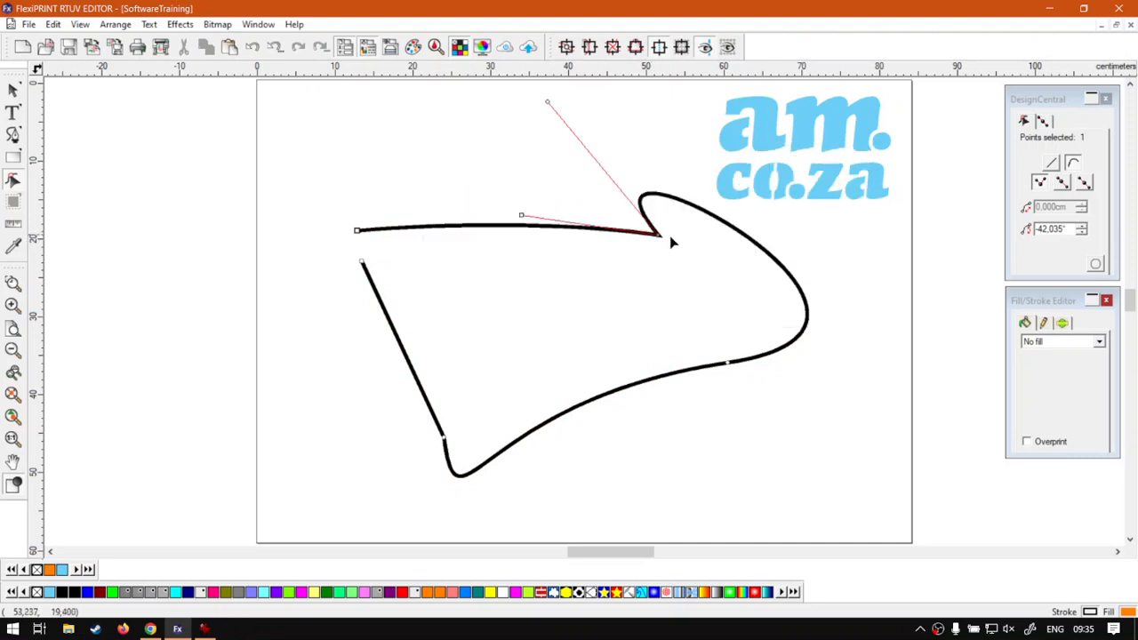
# - Convert the upper-right point to a smooth point, swing its incoming handle below it, and shorten both handles separately
pyautogui.click(1064, 184)
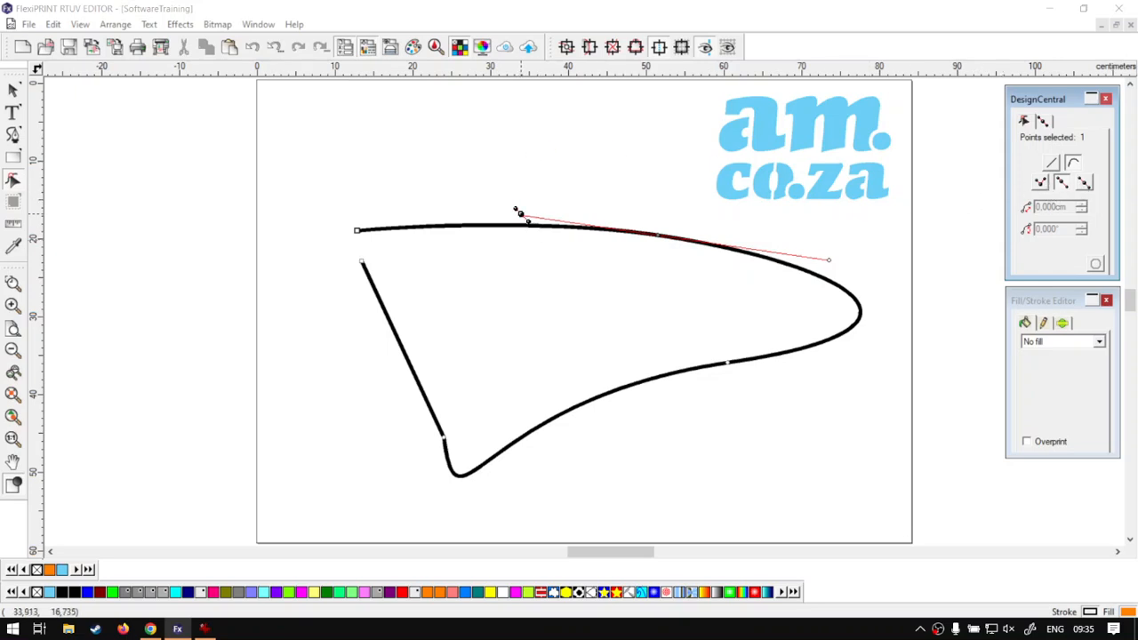
pyautogui.moveTo(518, 214); pyautogui.dragTo(561, 318)
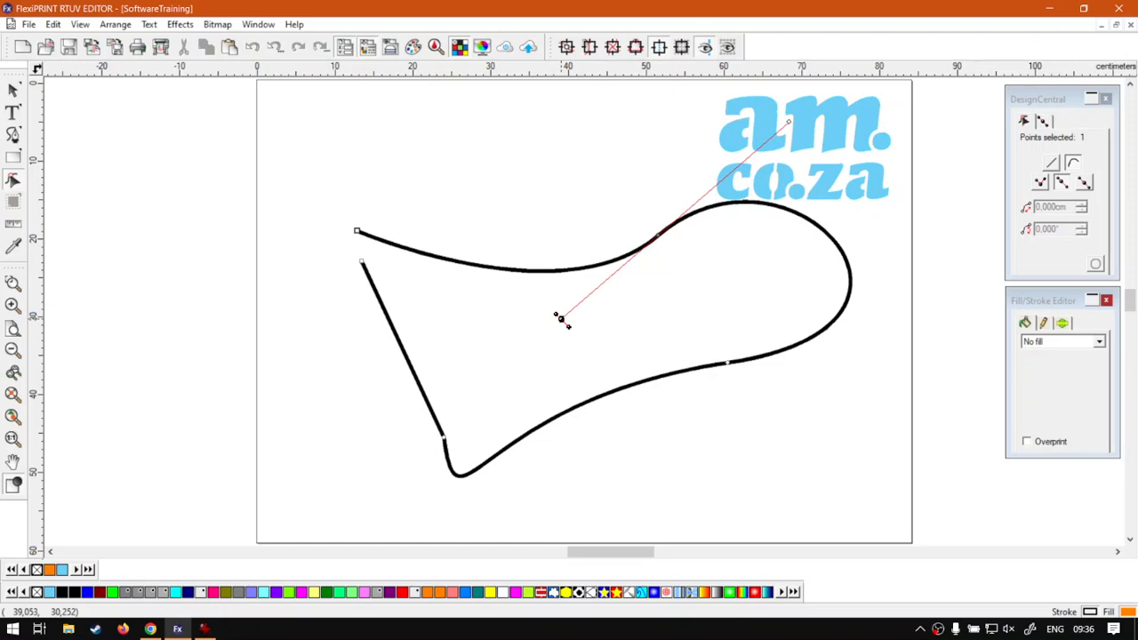
pyautogui.moveTo(560, 318); pyautogui.dragTo(630, 262)
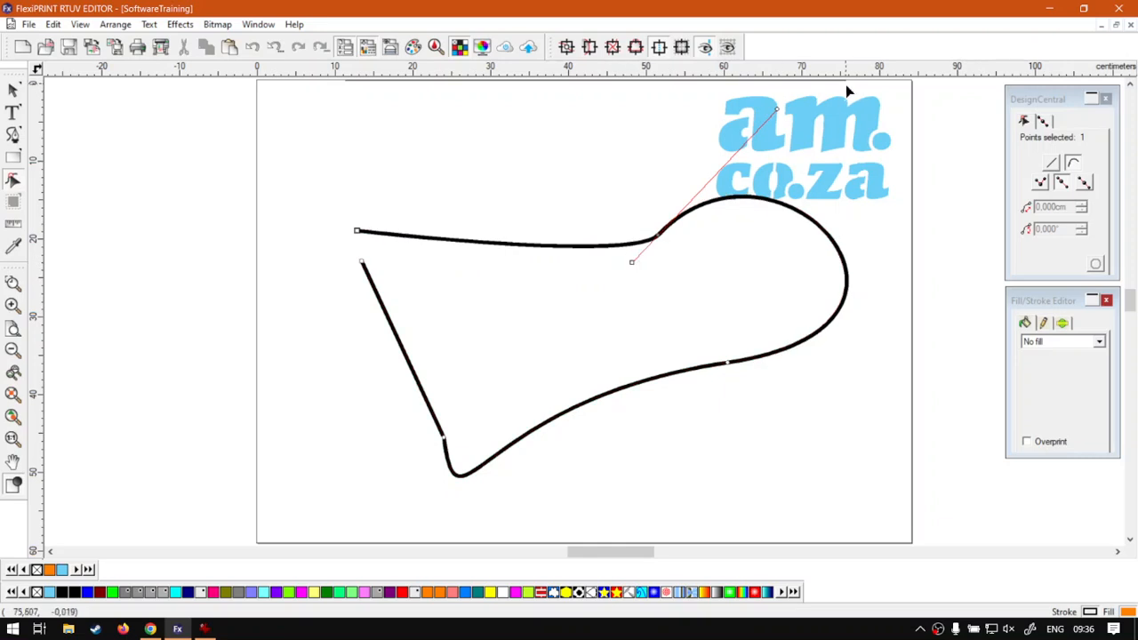
pyautogui.moveTo(776, 106); pyautogui.dragTo(680, 217)
# - Pull the smooth point's incoming handle far below the path and adjust both handles to different lengths and angles
pyautogui.moveTo(627, 258); pyautogui.dragTo(744, 517)
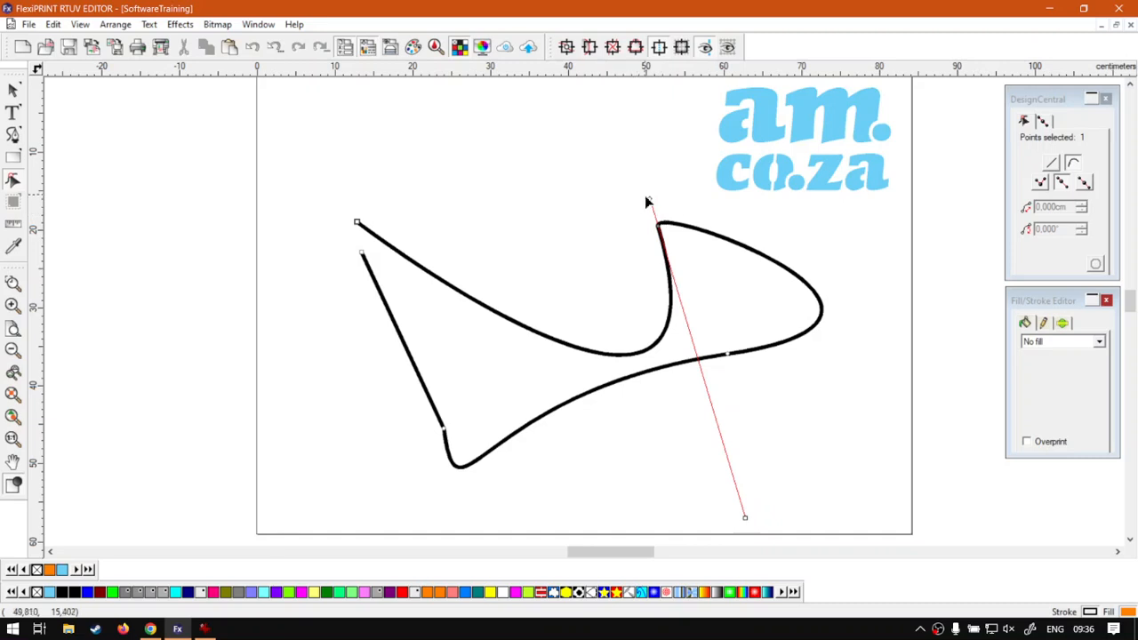
pyautogui.moveTo(648, 194); pyautogui.dragTo(651, 251)
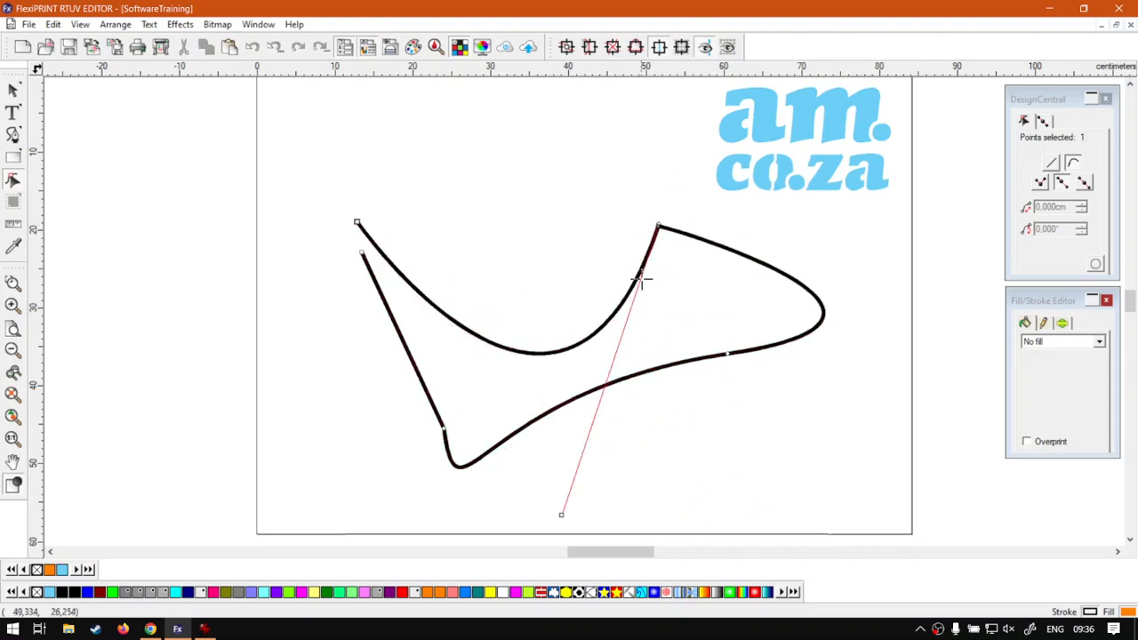
pyautogui.moveTo(561, 514); pyautogui.dragTo(538, 466)
pyautogui.moveTo(656, 222); pyautogui.dragTo(625, 181)
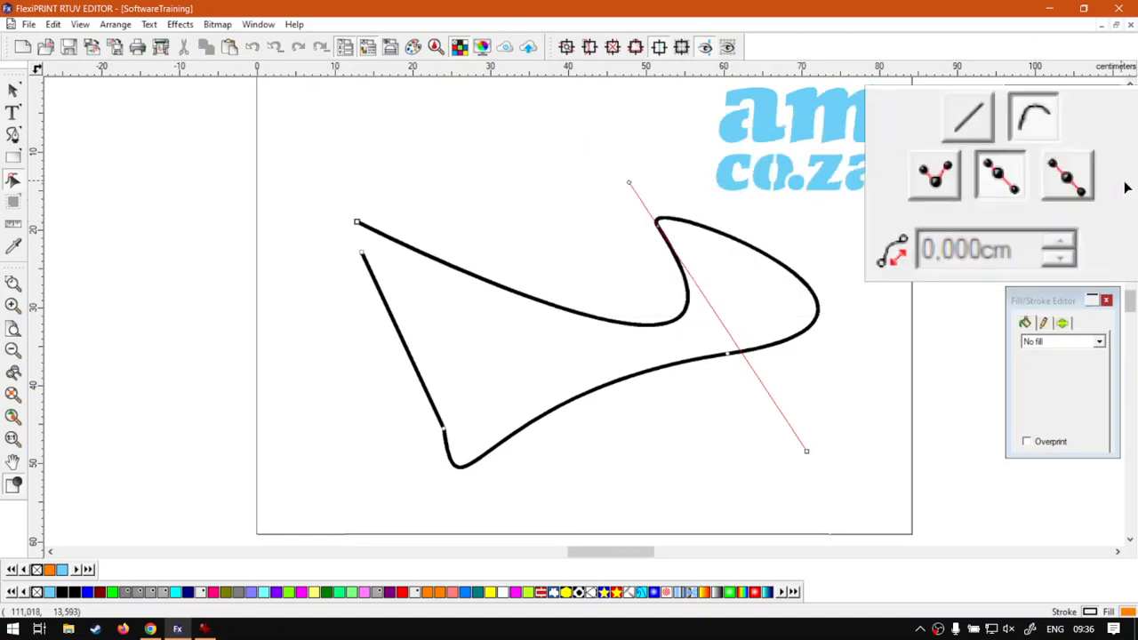
# - Make the upper-right point symmetrical, swing its incoming handle to the lower left of it, and return the point to smooth
pyautogui.click(1083, 182)
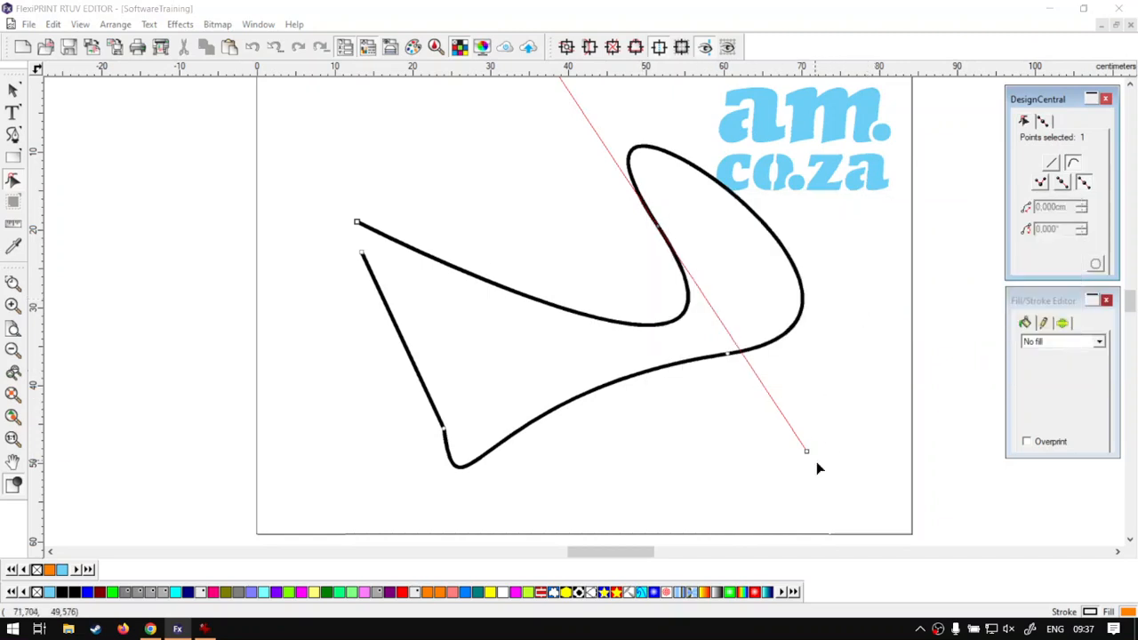
pyautogui.moveTo(805, 454); pyautogui.dragTo(595, 309)
pyautogui.click(1061, 182)
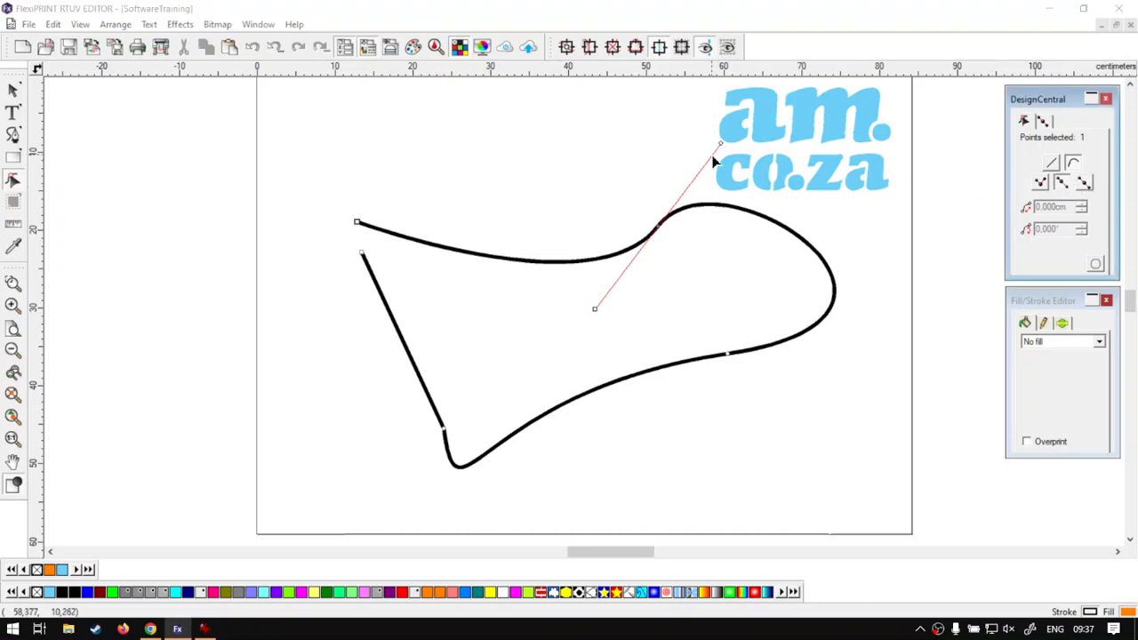
# - Shrink the upper-right smooth point's outgoing handle almost onto the point and extend it steeply upward to bulge the curve
pyautogui.moveTo(722, 148); pyautogui.dragTo(665, 217)
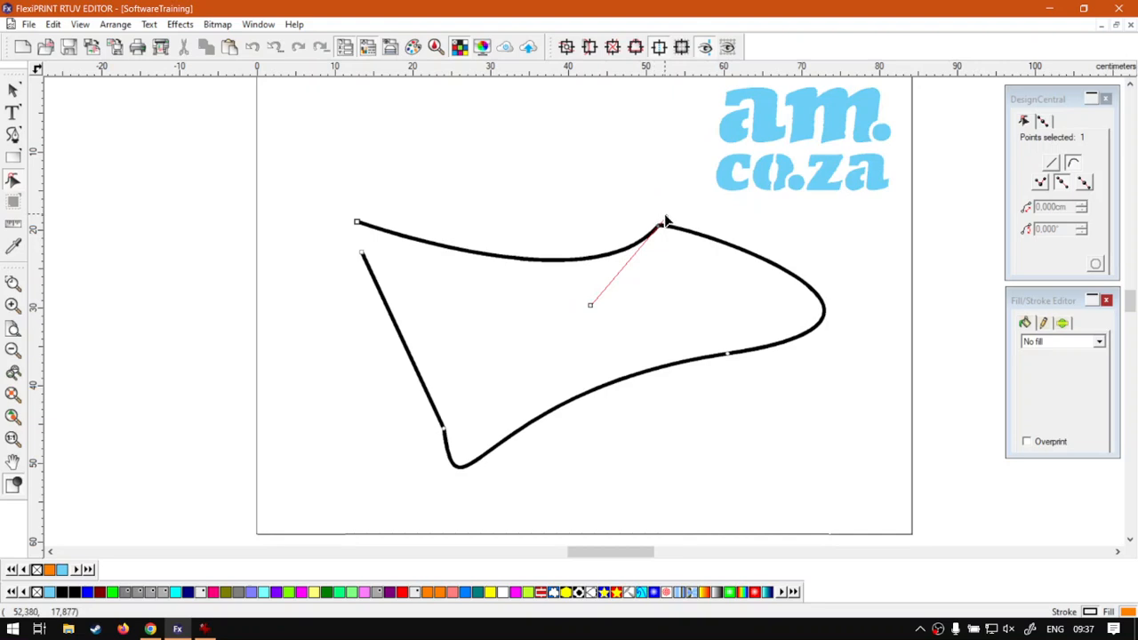
pyautogui.moveTo(660, 213); pyautogui.dragTo(686, 114)
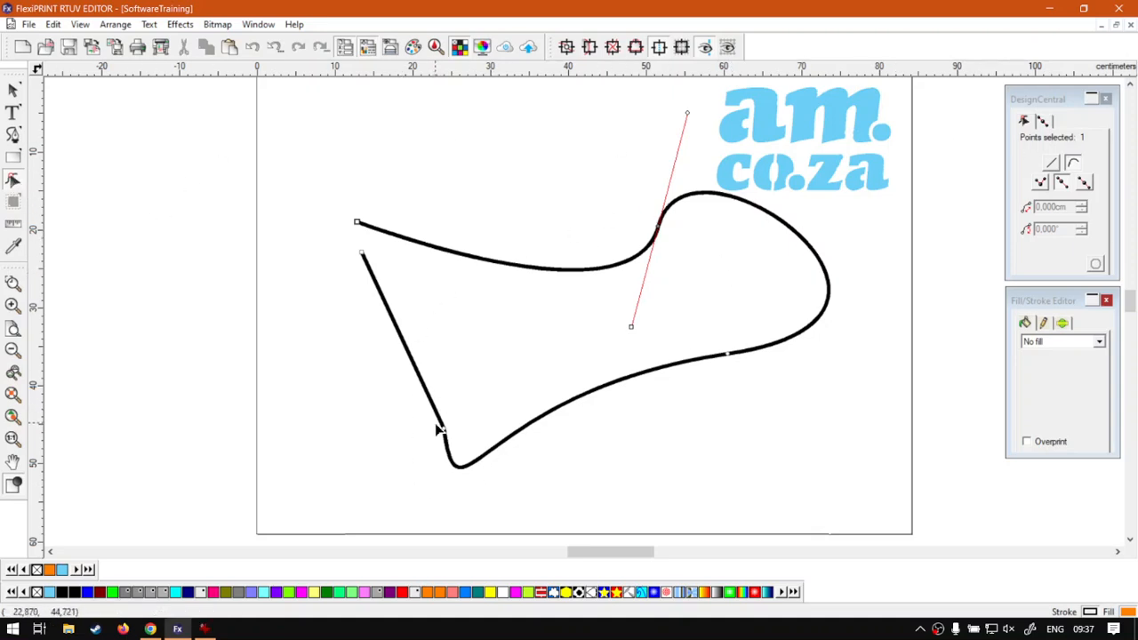
# - Show the point's coordinate values, move it to about X 53.5 cm, Y 20.5 cm, and swing its outgoing handle to about 13 cm at 11°
pyautogui.click(1056, 119)
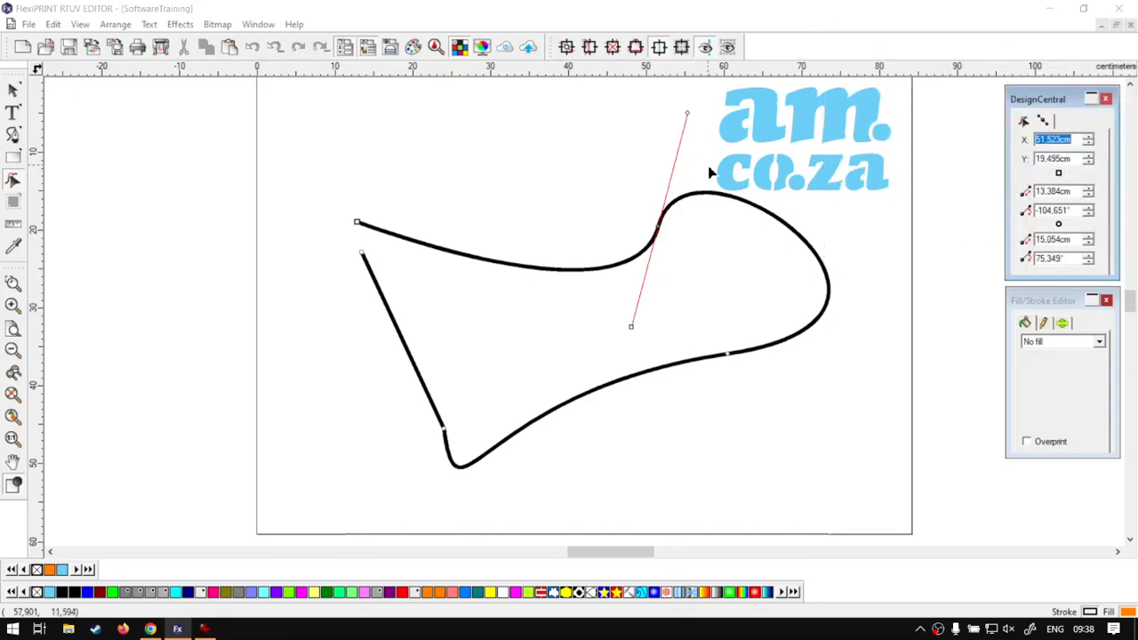
pyautogui.moveTo(686, 117); pyautogui.dragTo(713, 128)
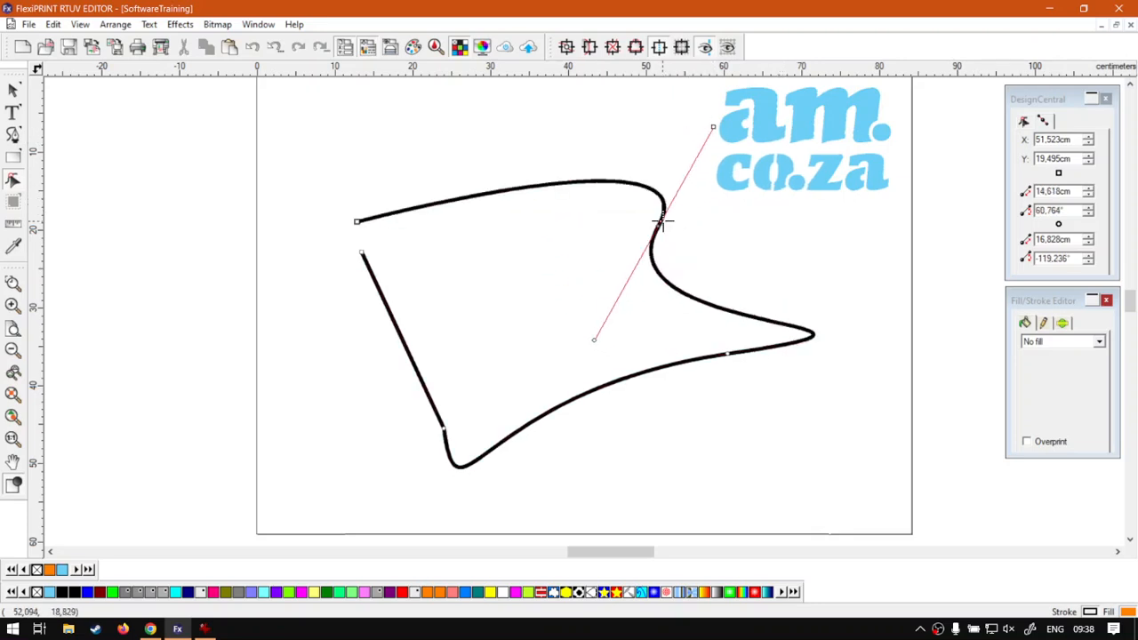
pyautogui.moveTo(656, 225); pyautogui.dragTo(704, 221)
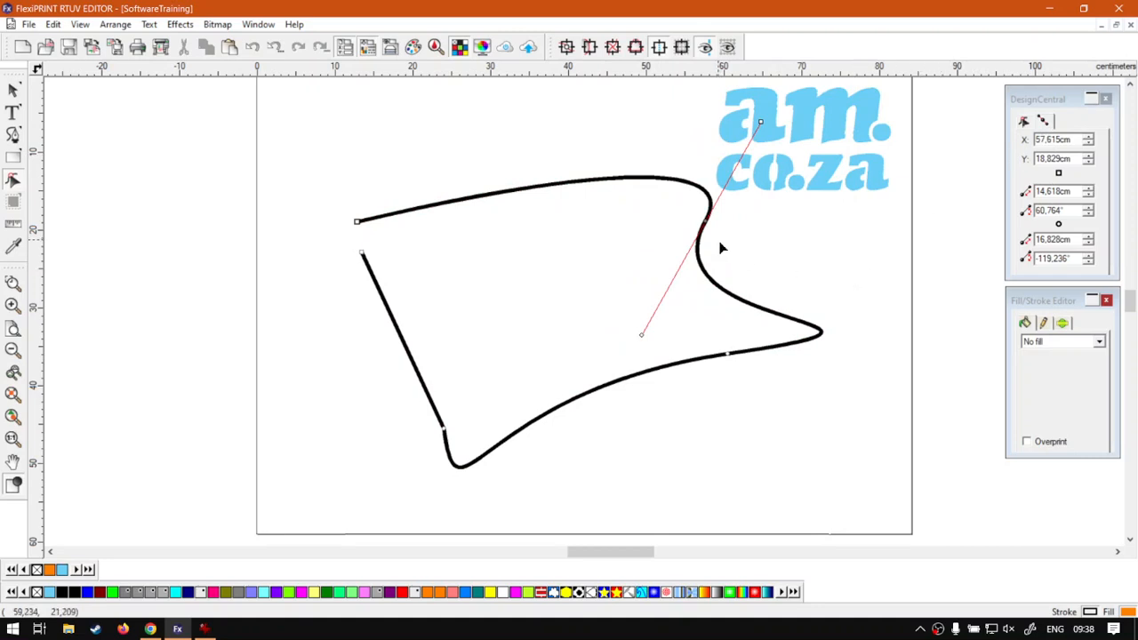
pyautogui.moveTo(705, 221); pyautogui.dragTo(682, 241)
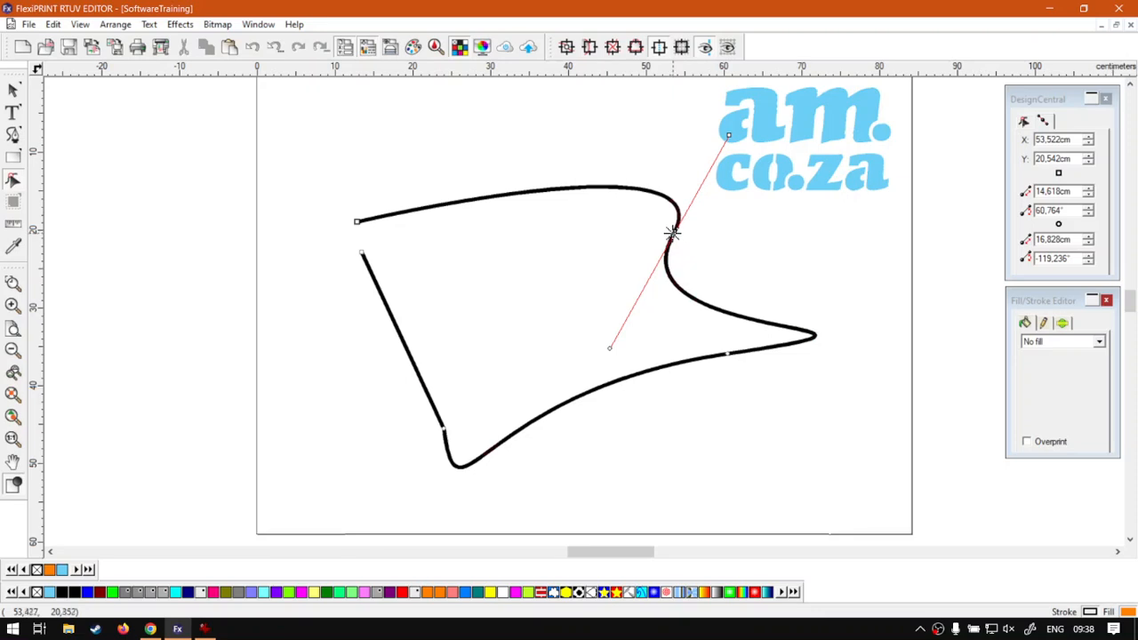
pyautogui.moveTo(610, 348); pyautogui.dragTo(773, 216)
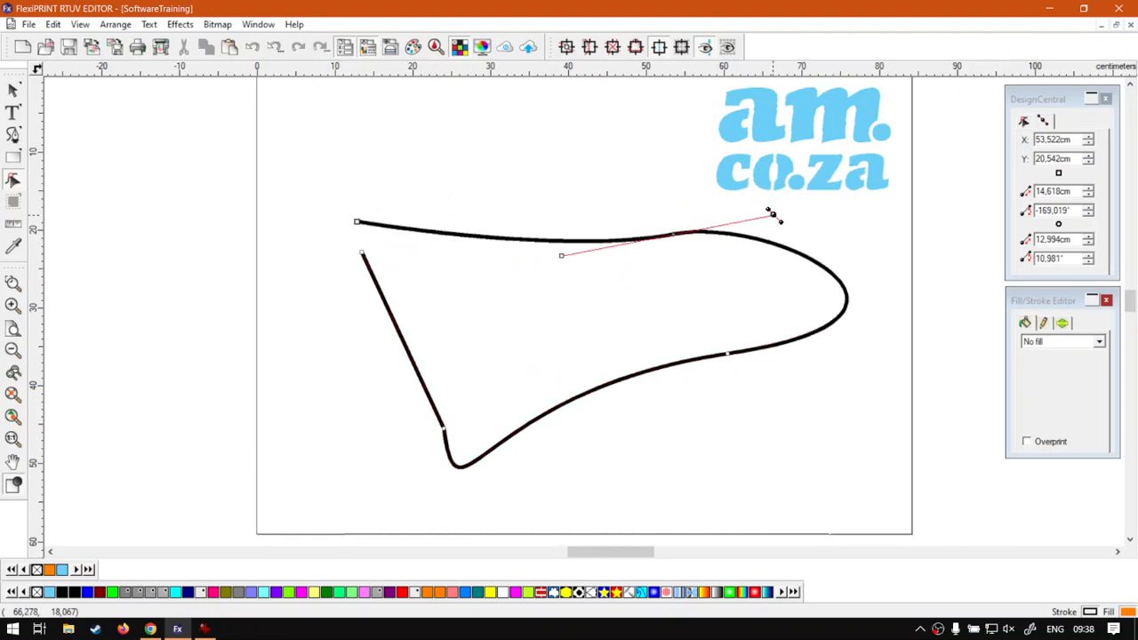
# - Switch to the Chrome window with the Software Training Videos page on softwaretraining.co.za
pyautogui.click(122, 629)
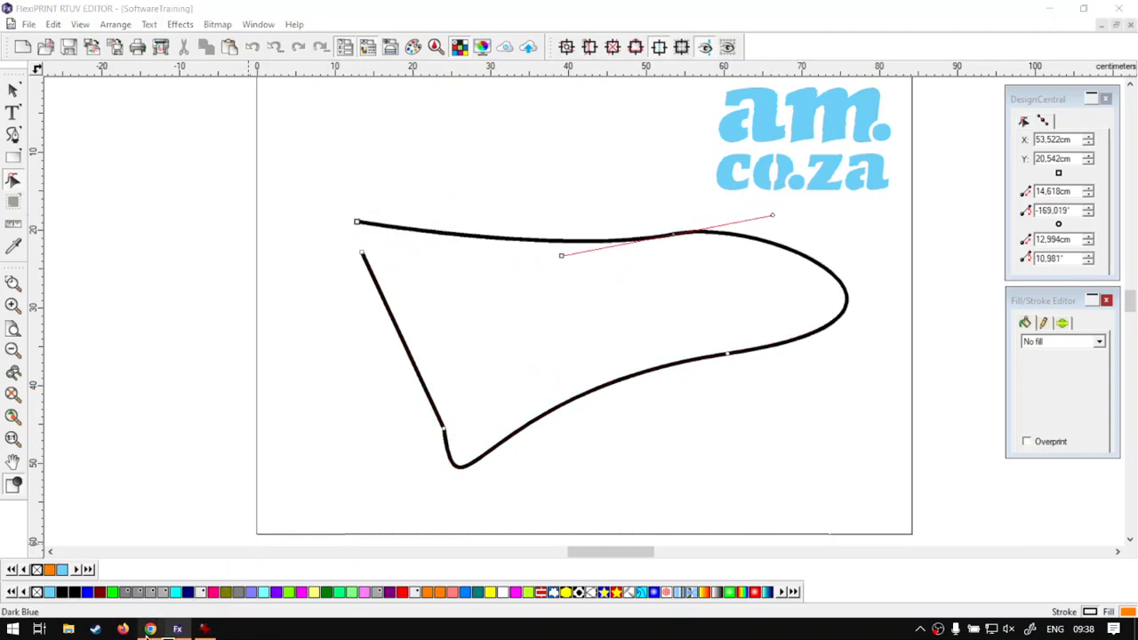
pyautogui.moveTo(150, 631)
pyautogui.click(206, 540)
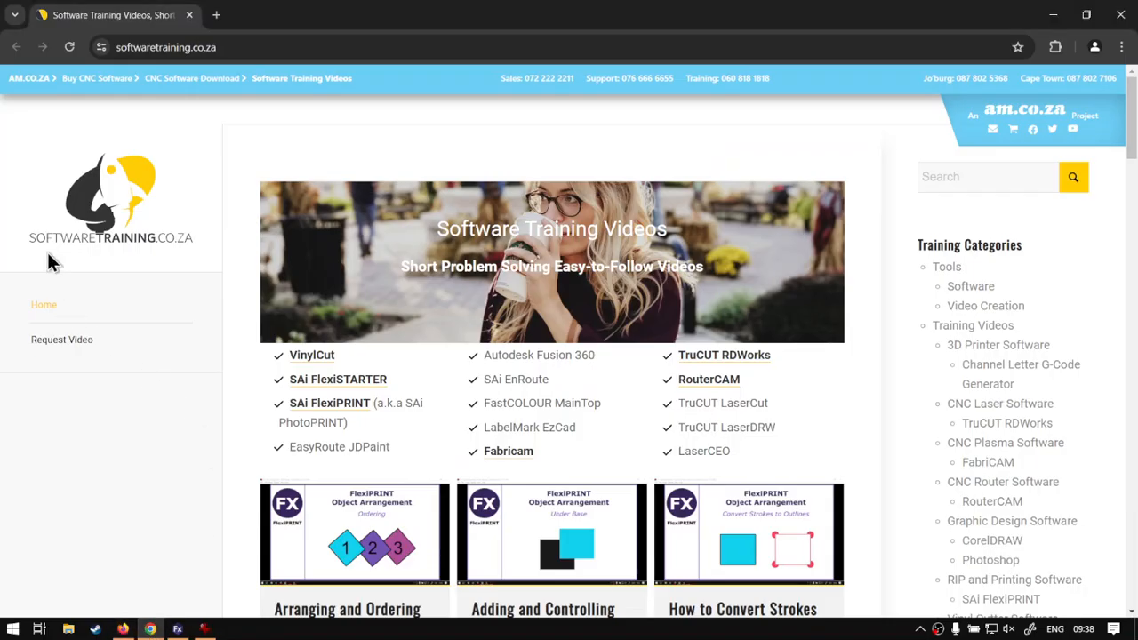